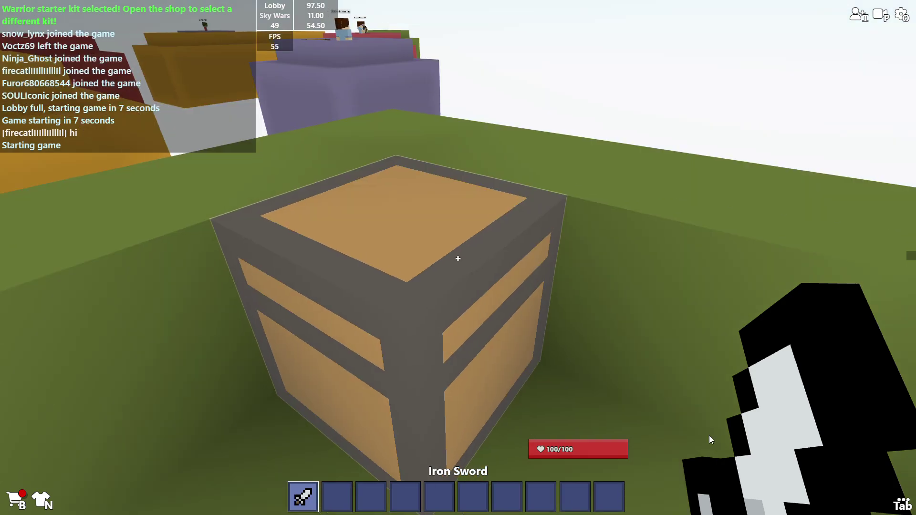
- Open the starting island's chest to grab the pickaxe
{"action": "right_click", "coordinate": [458, 258]}
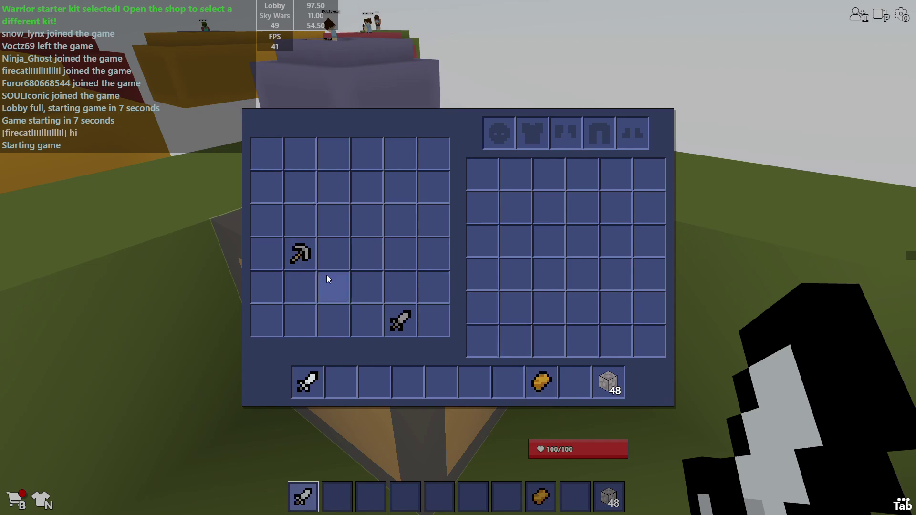
- Loot the second chest, moving the eight snowballs into the hotbar
{"action": "key", "text": "e"}
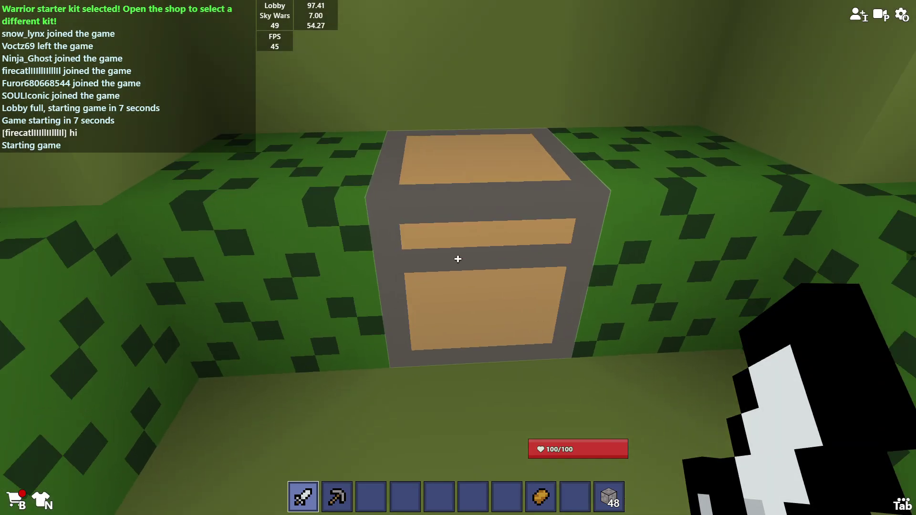
{"action": "right_click", "coordinate": [459, 258]}
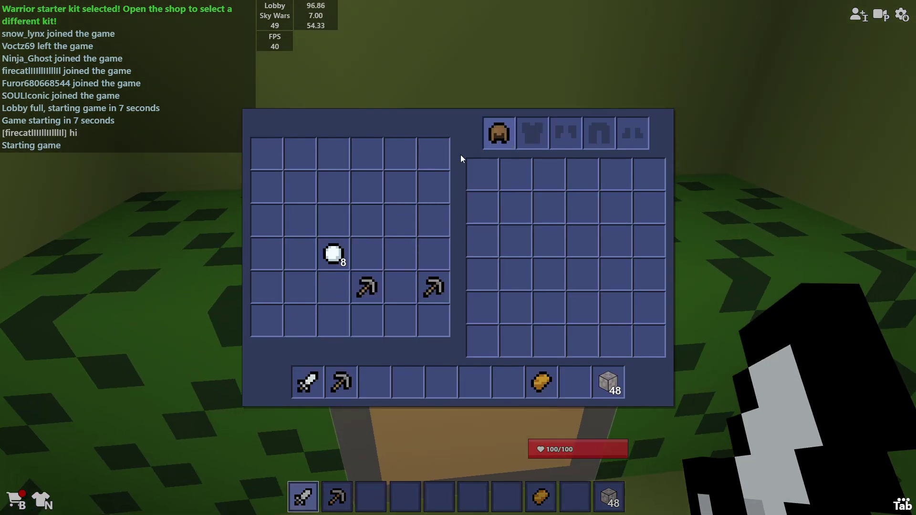
{"action": "left_click", "coordinate": [450, 382]}
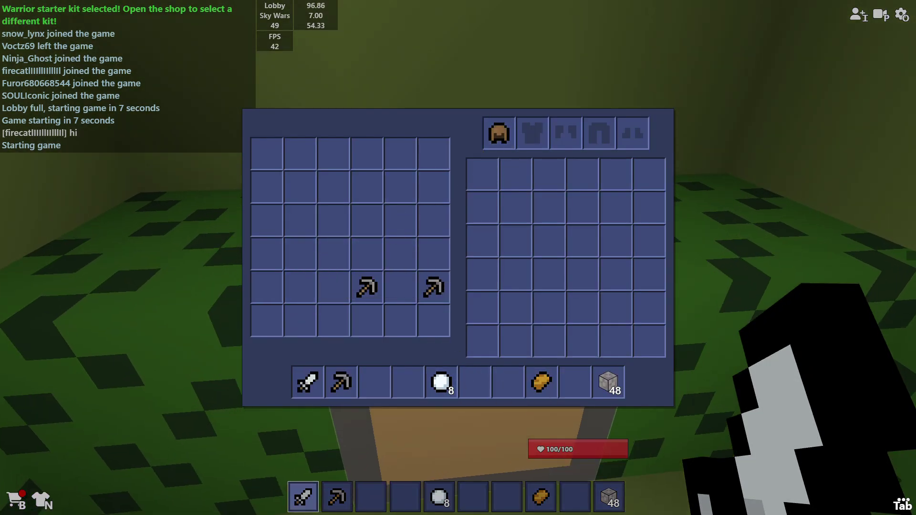
{"action": "key", "text": "e"}
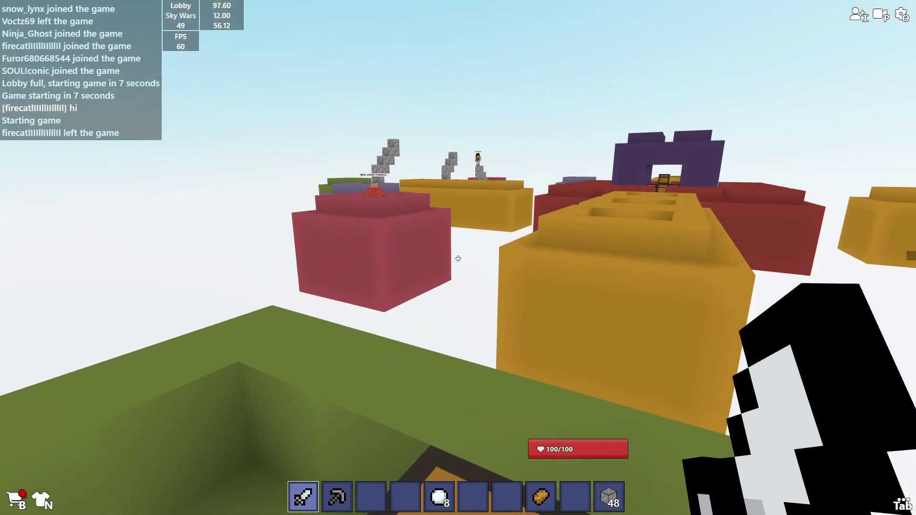
- Bridge Messy Stone blocks toward the orange island, then re-equip the sword
{"action": "key", "text": "8"}
{"action": "key", "text": "9"}
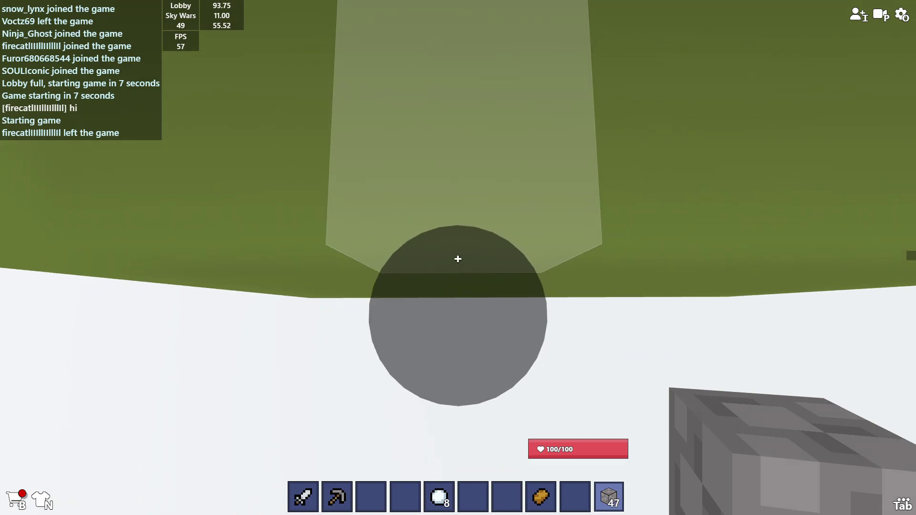
{"action": "right_click", "coordinate": [458, 258]}
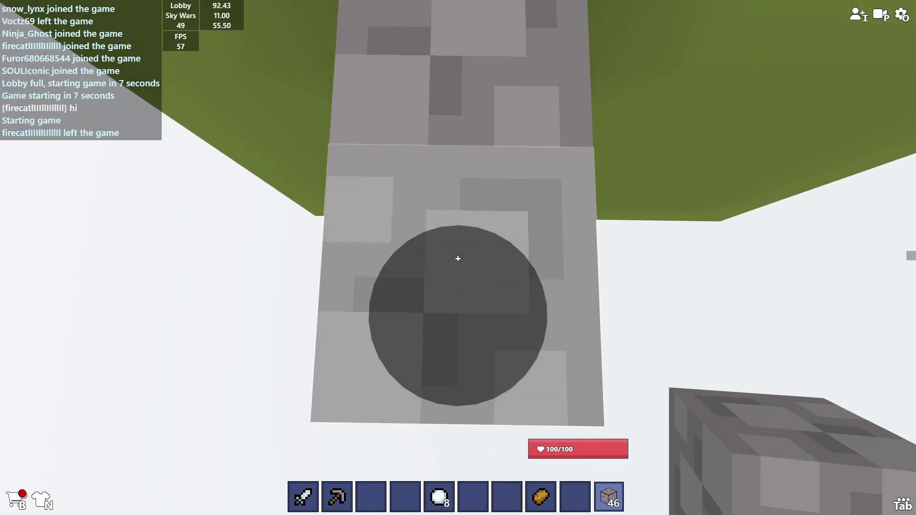
{"action": "right_click", "coordinate": [459, 258]}
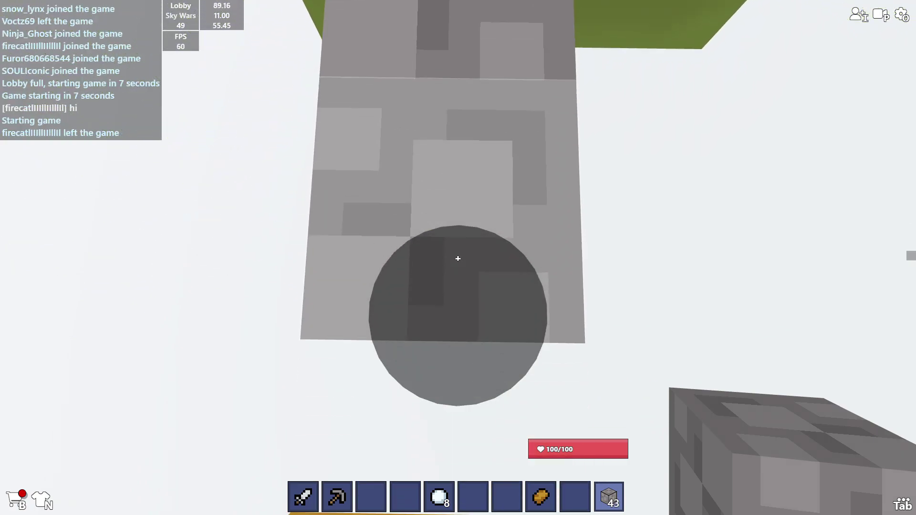
{"action": "right_click", "coordinate": [459, 258]}
{"action": "right_click", "coordinate": [458, 259]}
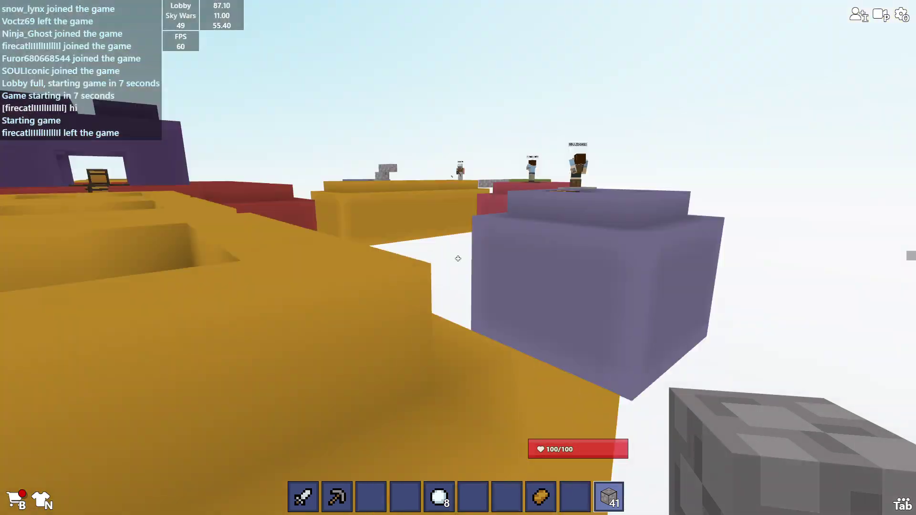
{"action": "key", "text": "1"}
- Walk onto the orange island and loot the first pit chest into the hotbar
{"action": "key", "text": "w"}
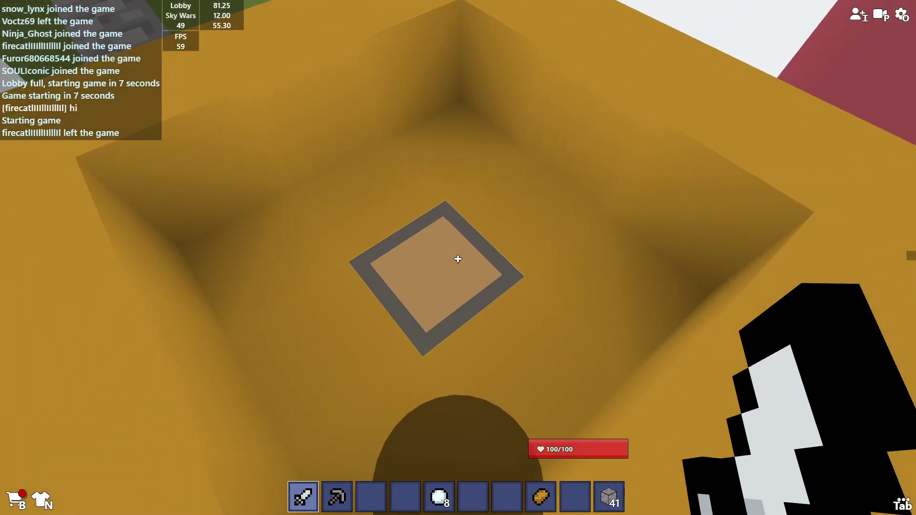
{"action": "right_click", "coordinate": [458, 259]}
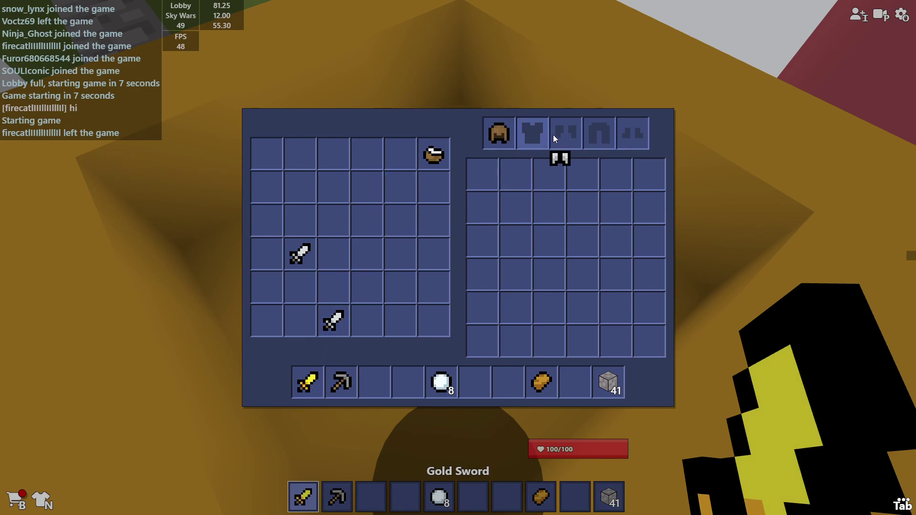
{"action": "left_click", "coordinate": [377, 398]}
{"action": "key", "text": "Escape"}
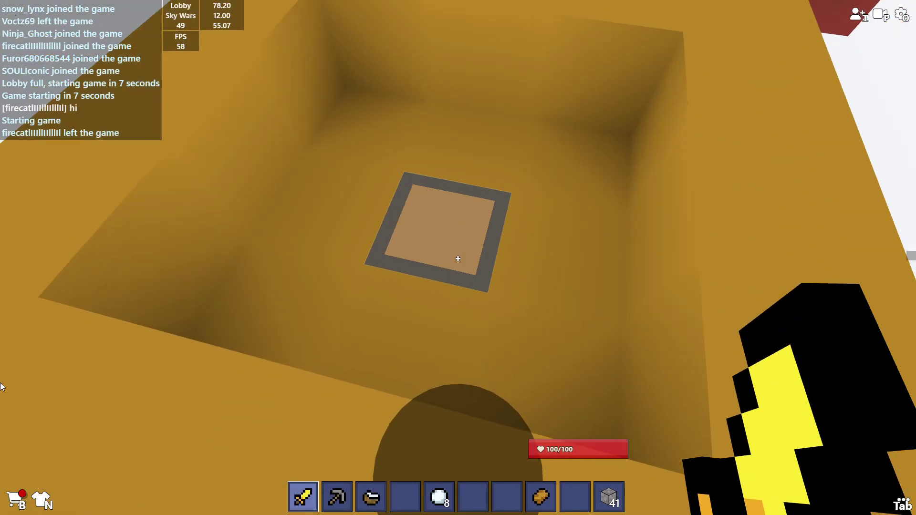
- Take an apple from the next chest, then open the chest at the pit bottom
{"action": "right_click", "coordinate": [458, 258]}
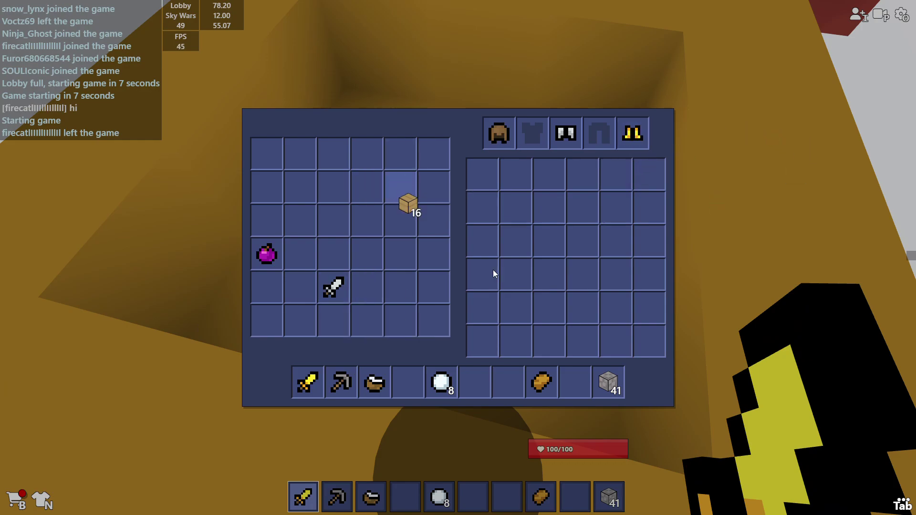
{"action": "left_click", "coordinate": [405, 380]}
{"action": "key", "text": "Escape"}
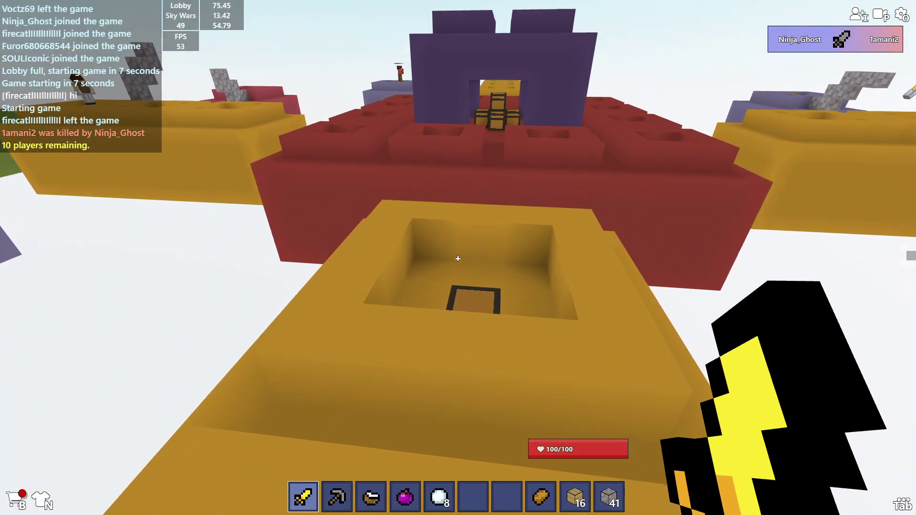
{"action": "right_click", "coordinate": [458, 259]}
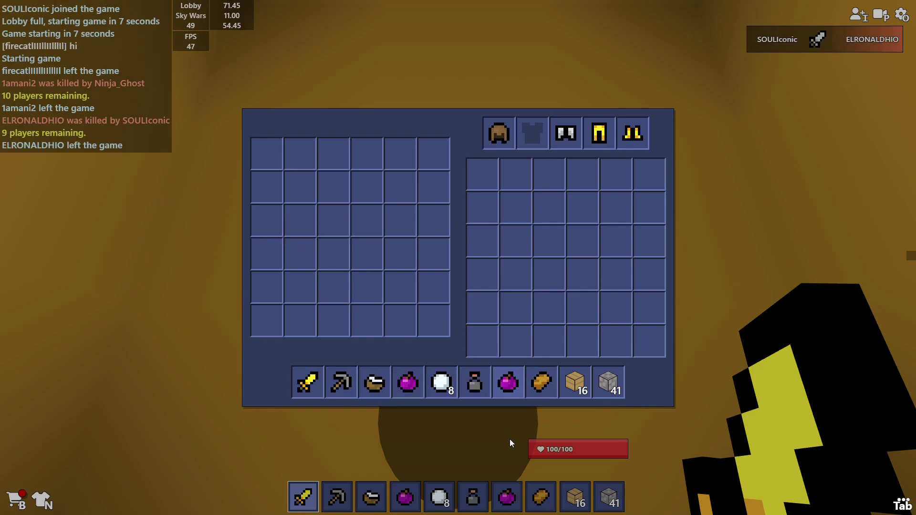
- Build a Messy Stone climb out of the pit and walk up to the central chests
{"action": "key", "text": "Escape"}
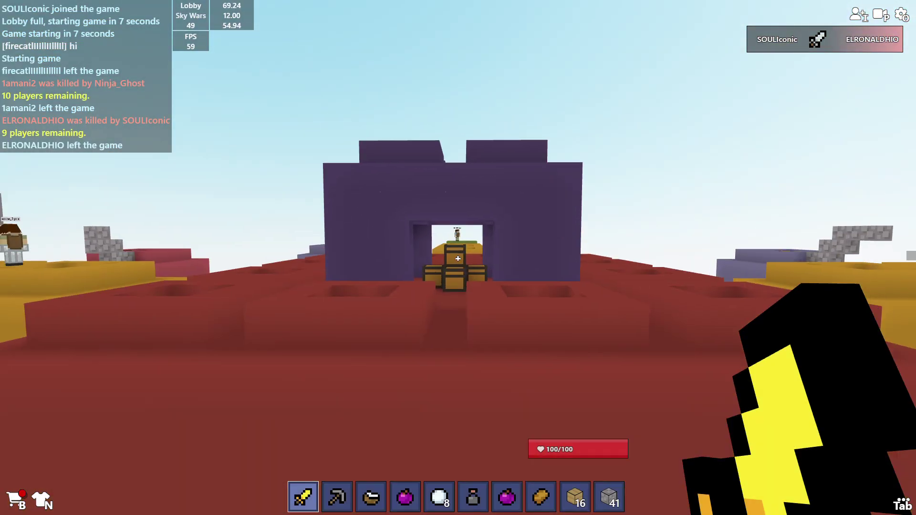
{"action": "key", "text": "9"}
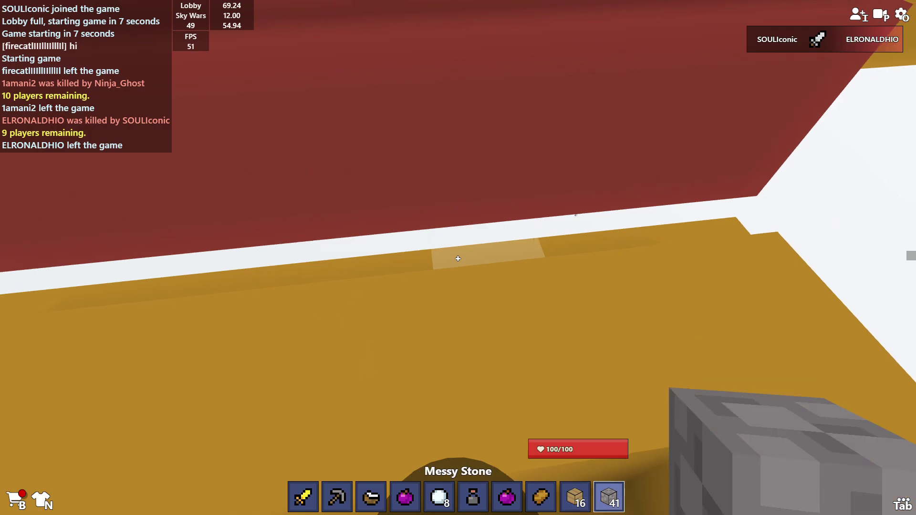
{"action": "left_click", "coordinate": [458, 259]}
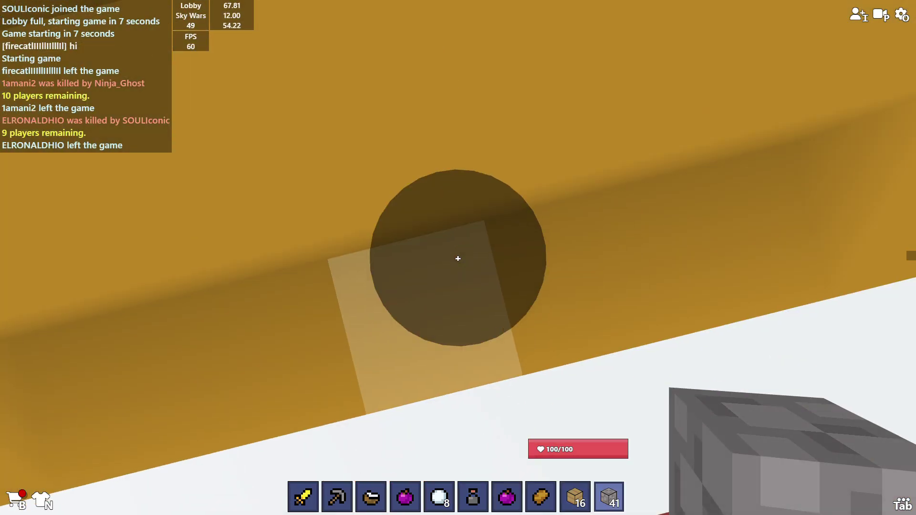
{"action": "right_click", "coordinate": [458, 259]}
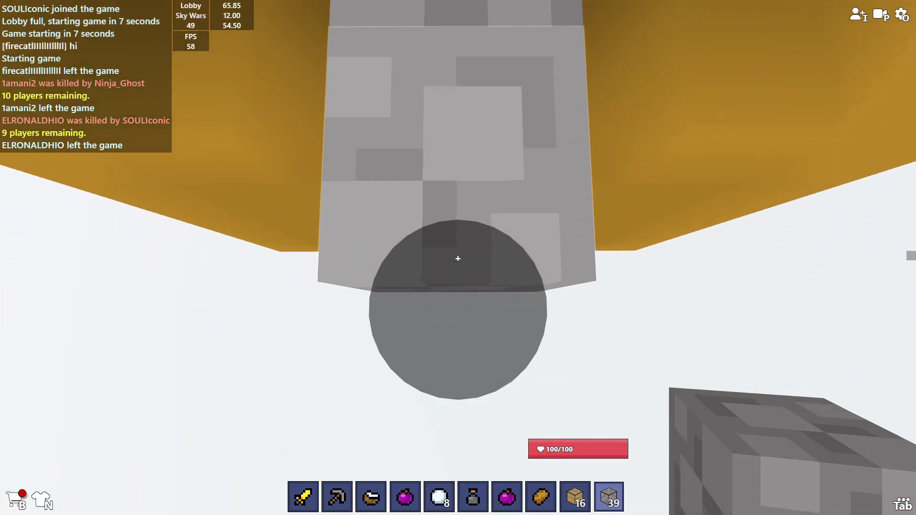
{"action": "right_click", "coordinate": [459, 258]}
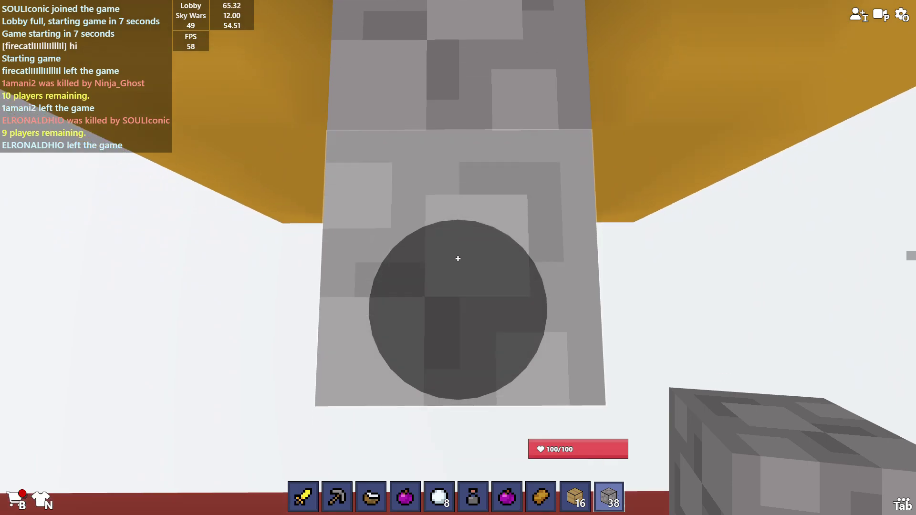
{"action": "key", "text": "w"}
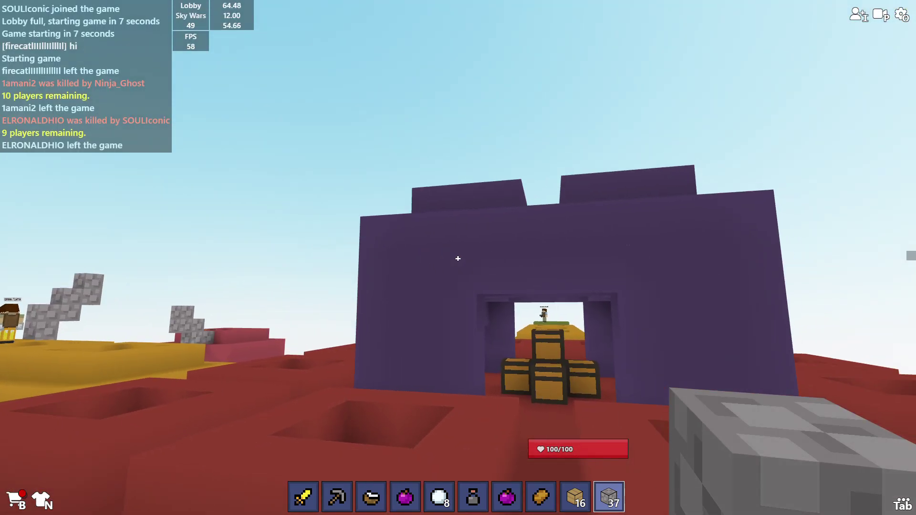
{"action": "key", "text": "w"}
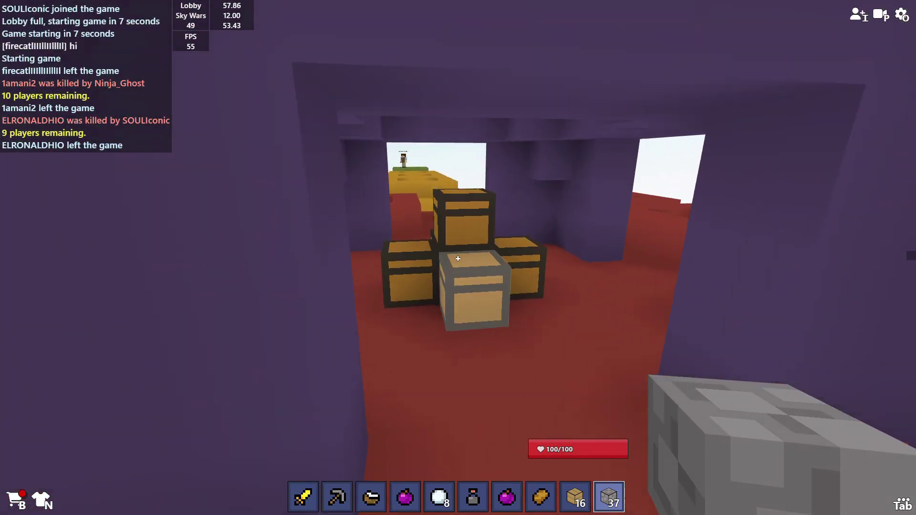
- Loot the central chests, adding their stone to the hotbar stack
{"action": "right_click", "coordinate": [458, 258]}
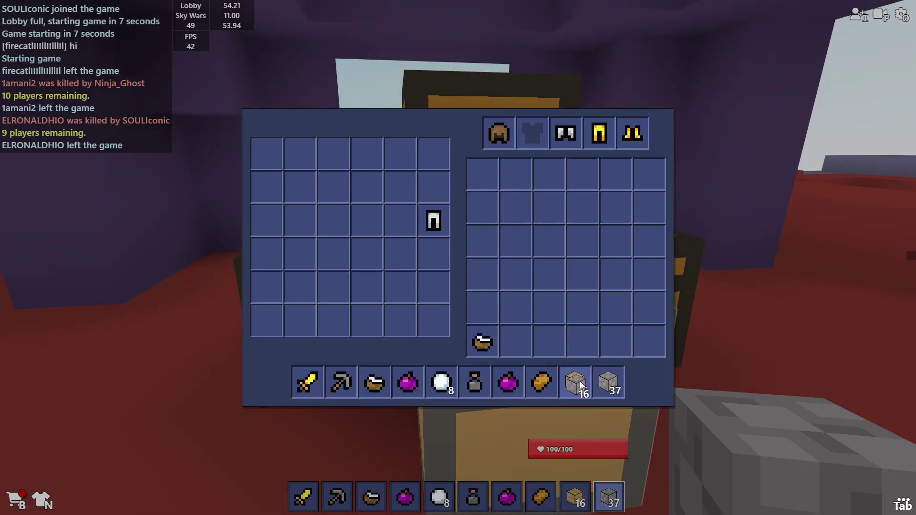
{"action": "left_click", "coordinate": [608, 385]}
{"action": "key", "text": "Escape"}
{"action": "right_click", "coordinate": [458, 259]}
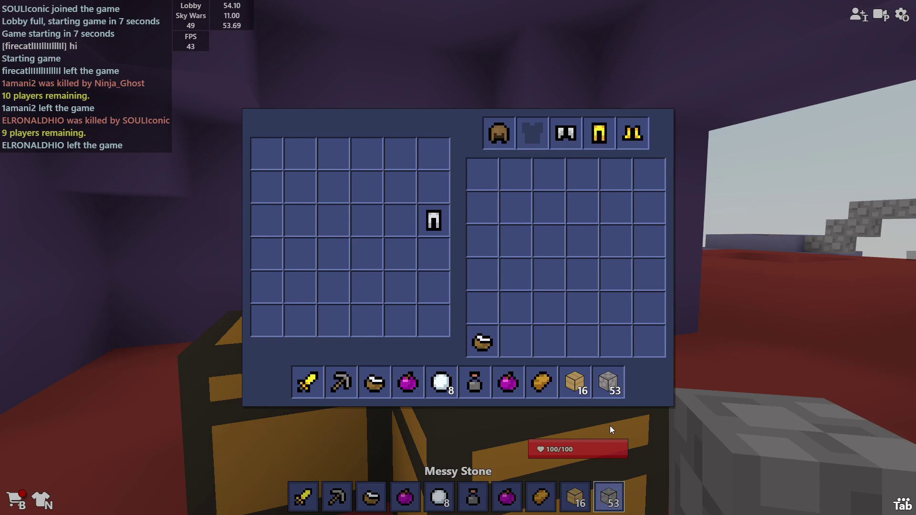
{"action": "key", "text": "Escape"}
{"action": "right_click", "coordinate": [458, 258]}
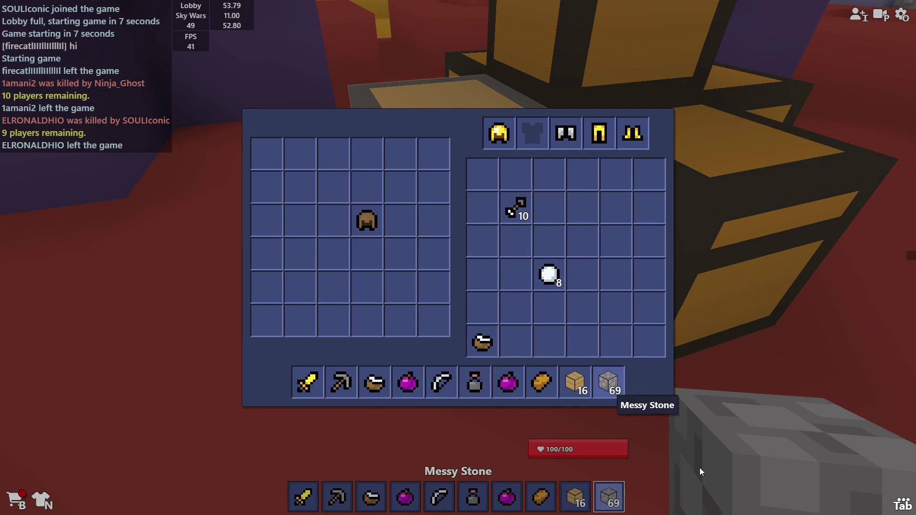
{"action": "key", "text": "Escape"}
- Drink the invisibility potion and kill snow_lynx with the gold sword
{"action": "key", "text": "1"}
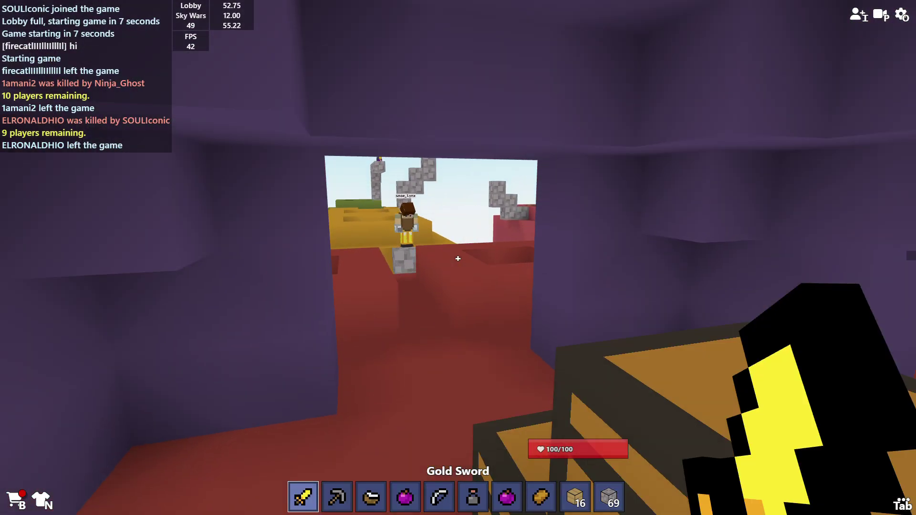
{"action": "right_click", "coordinate": [458, 258]}
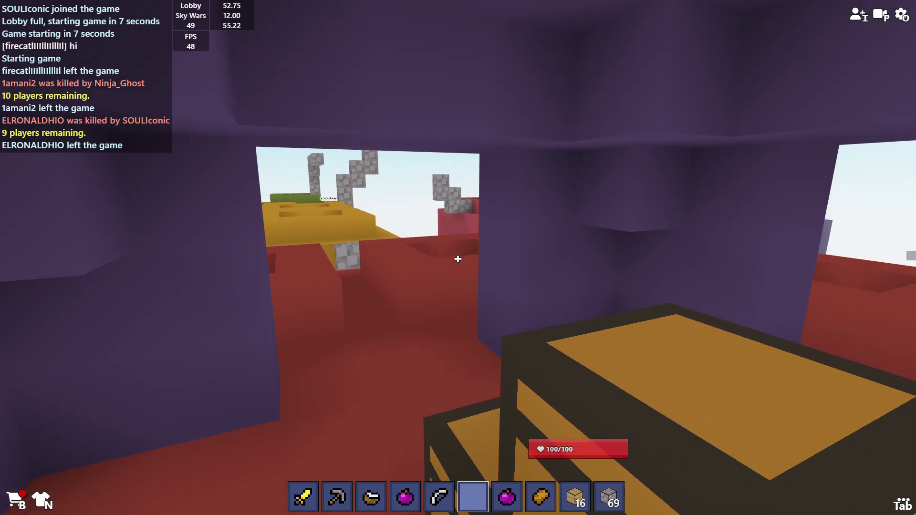
{"action": "key", "text": "1"}
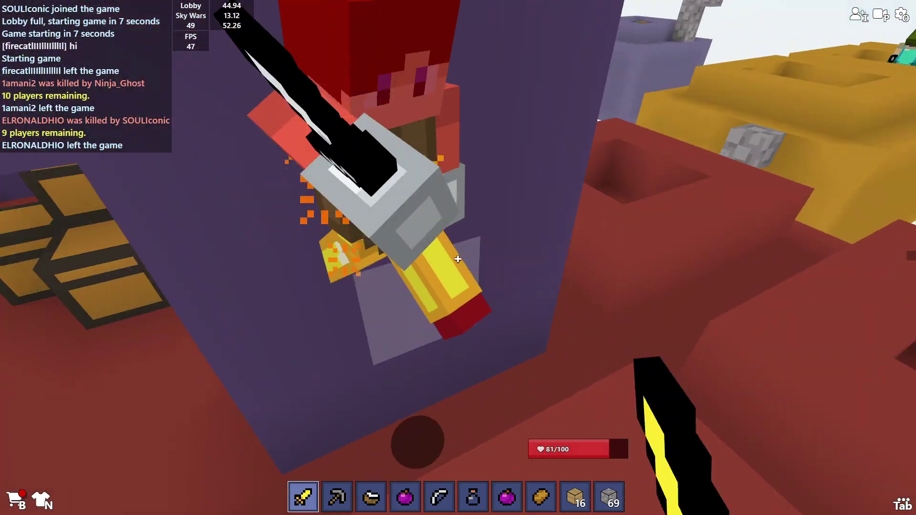
{"action": "left_click", "coordinate": [458, 259]}
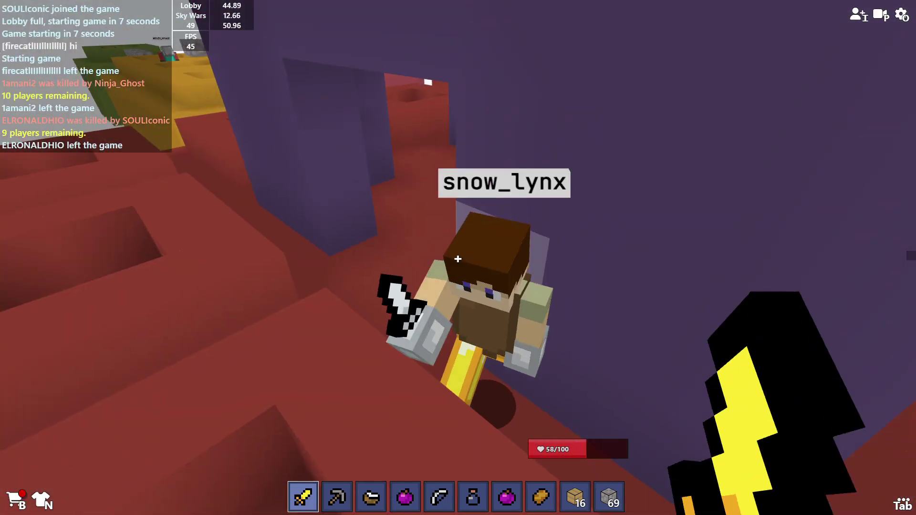
{"action": "left_click", "coordinate": [458, 258]}
- Check the inventory, then loot the nearby chests for the diamond boots
{"action": "key", "text": "e"}
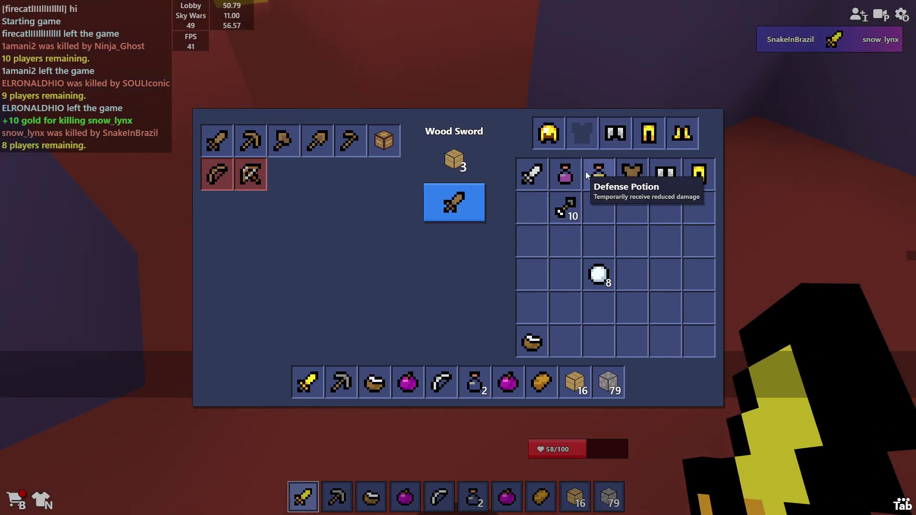
{"action": "key", "text": "e"}
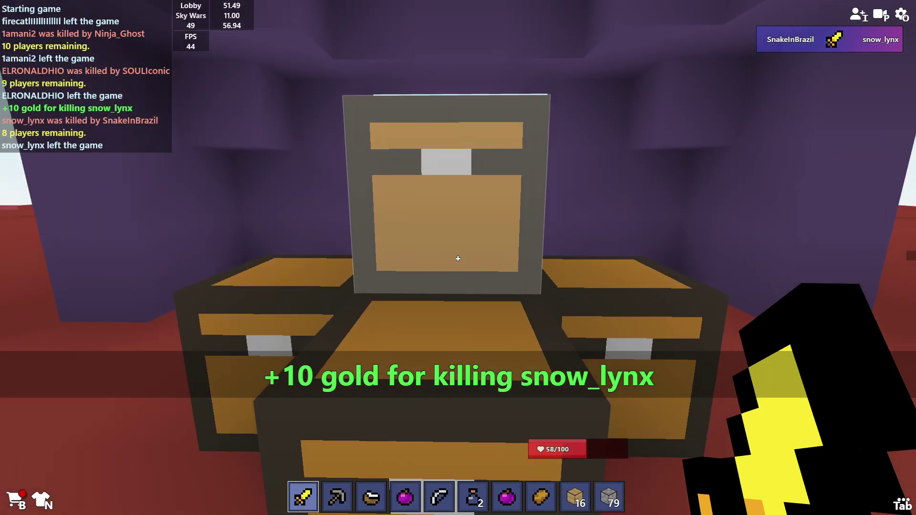
{"action": "right_click", "coordinate": [458, 258]}
{"action": "key", "text": "e"}
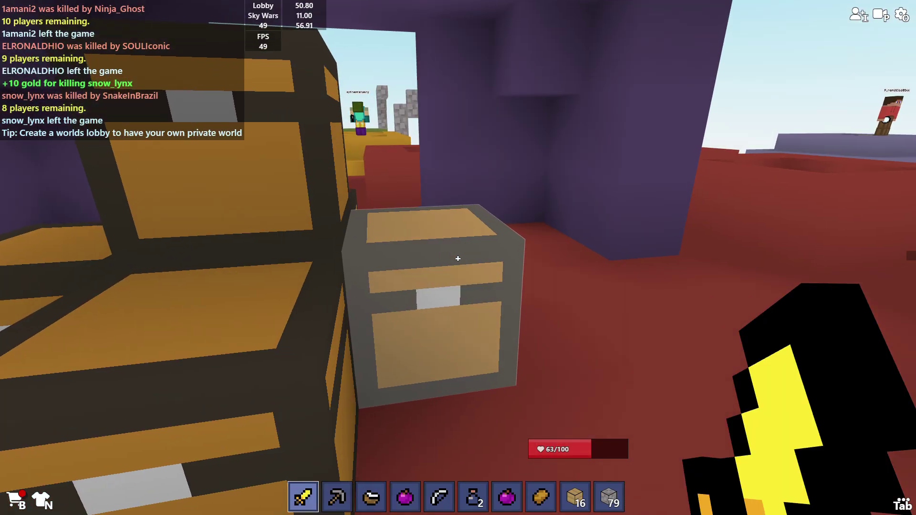
{"action": "right_click", "coordinate": [458, 259]}
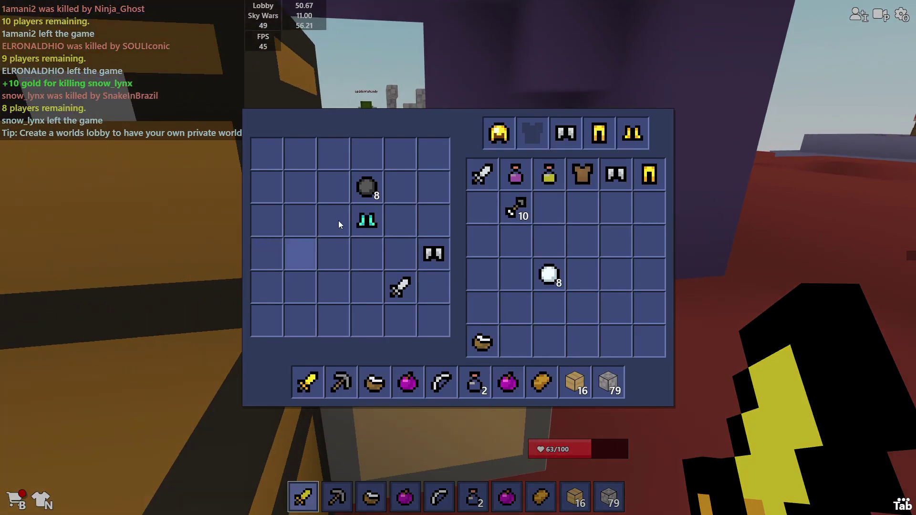
{"action": "key", "text": "e"}
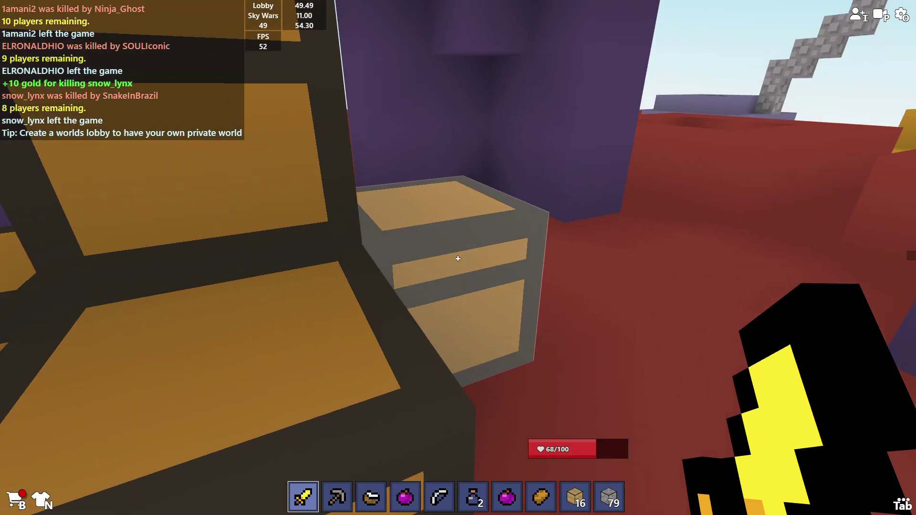
{"action": "right_click", "coordinate": [459, 257]}
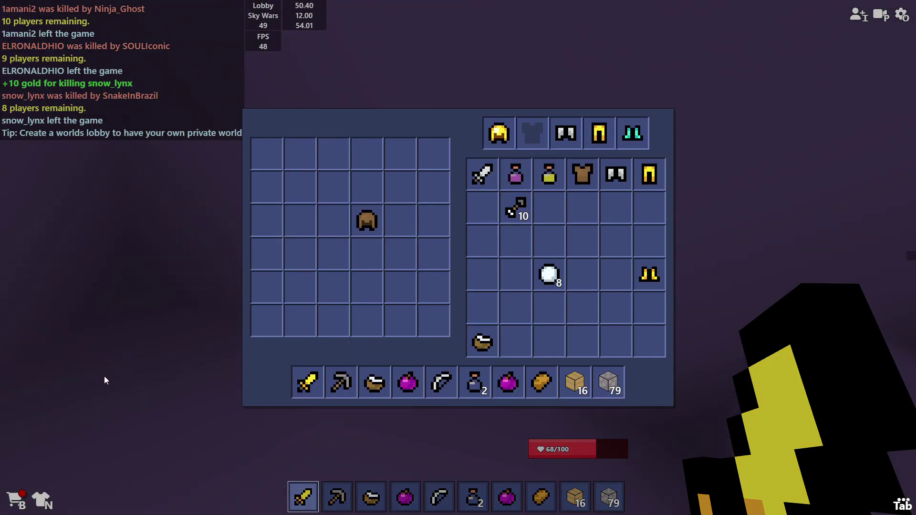
{"action": "key", "text": "e"}
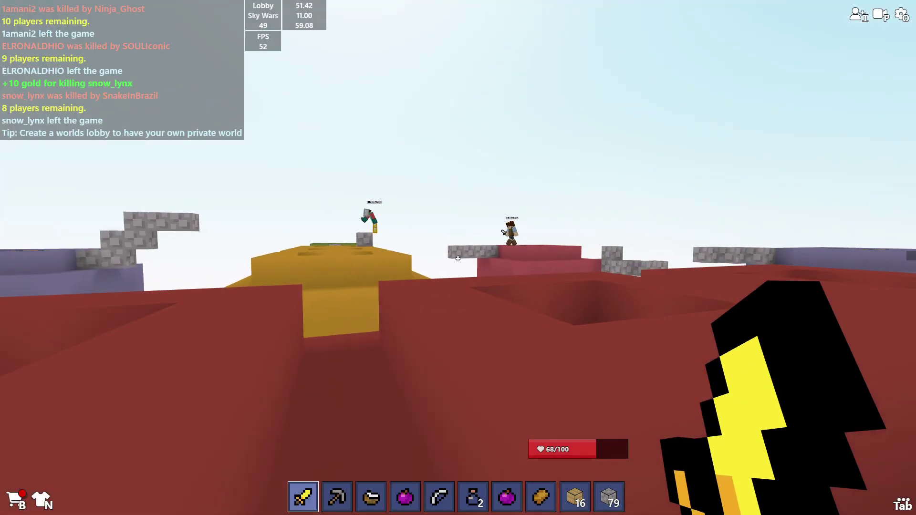
{"action": "scroll", "coordinate": [458, 258], "scroll_direction": "up", "scroll_amount": 1}
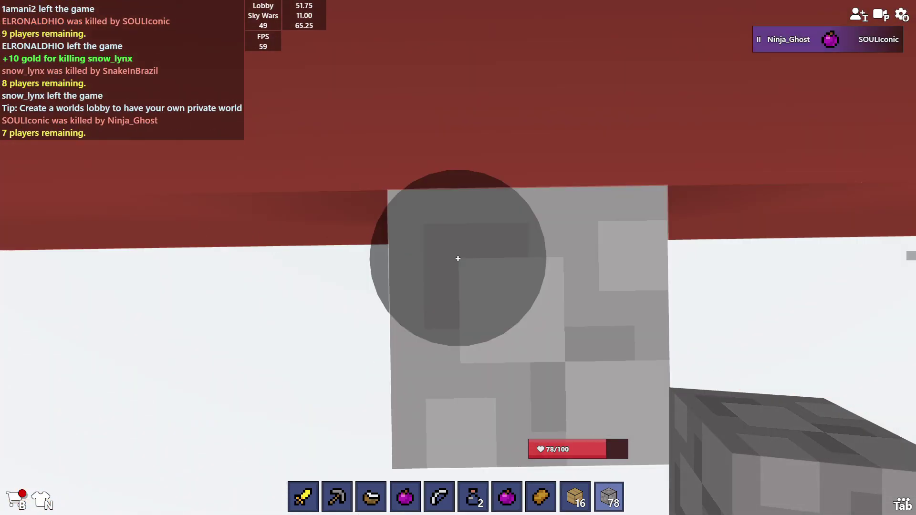
- Place two stone blocks, then kill Ninja_Ghost with the Gold Sword
{"action": "right_click", "coordinate": [458, 258]}
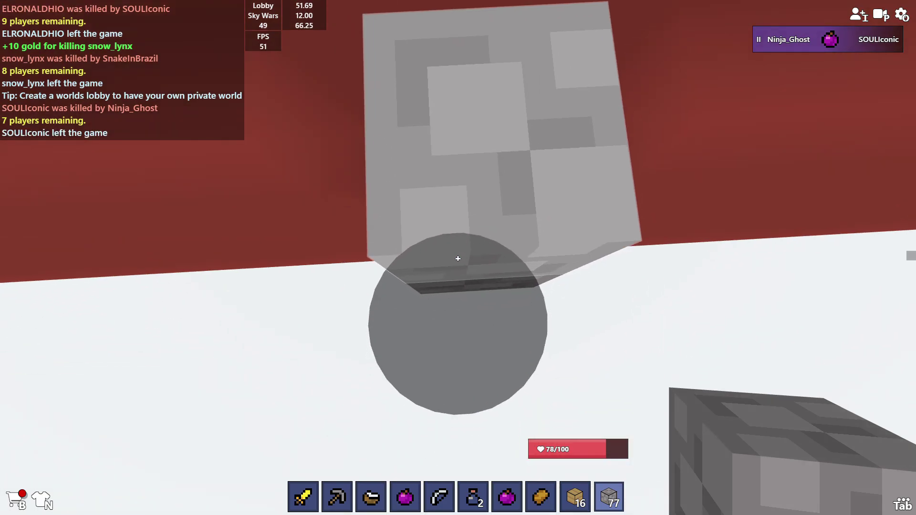
{"action": "right_click", "coordinate": [458, 258]}
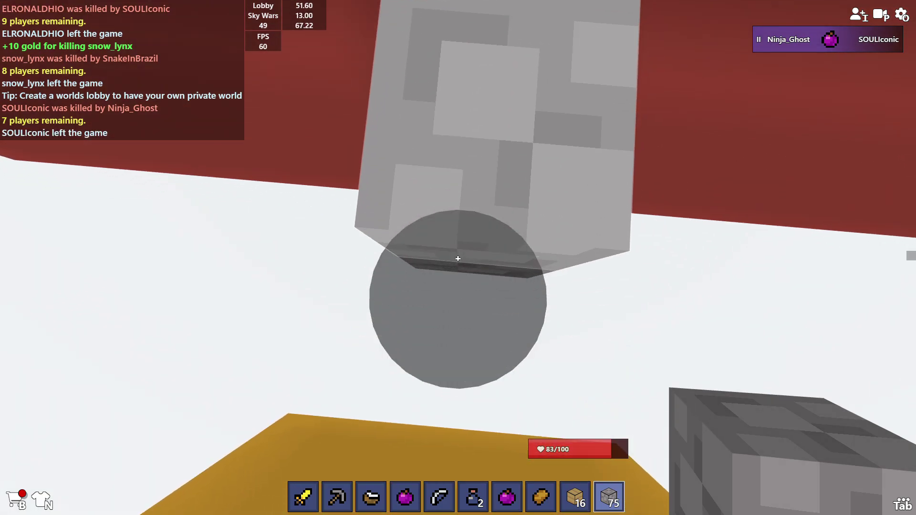
{"action": "key", "text": "1"}
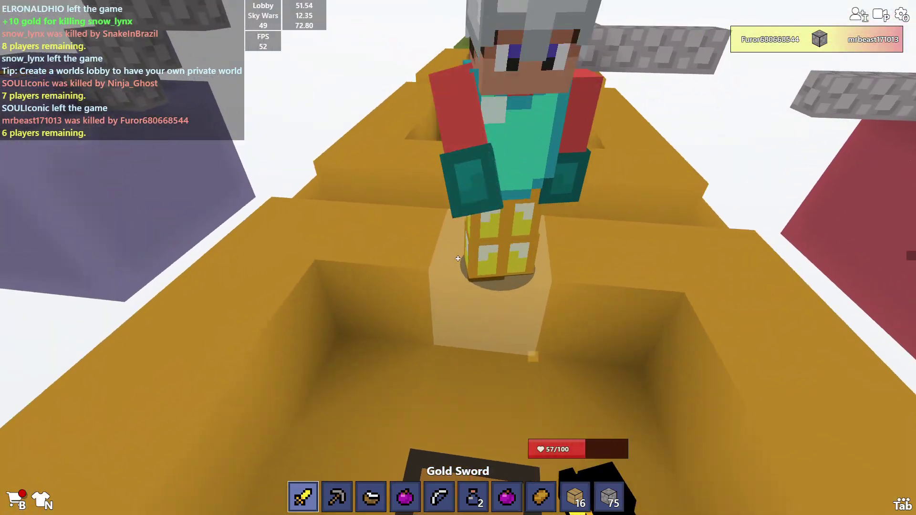
{"action": "left_click", "coordinate": [459, 259]}
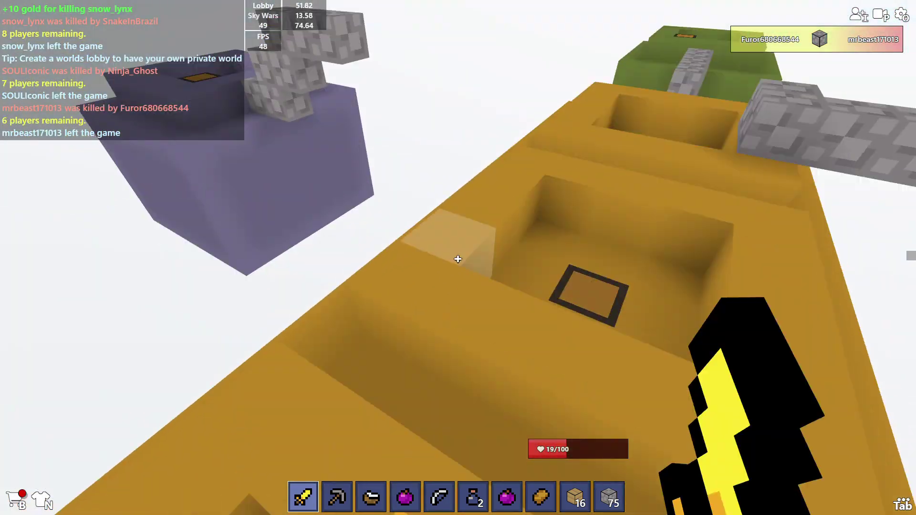
{"action": "left_click", "coordinate": [458, 259]}
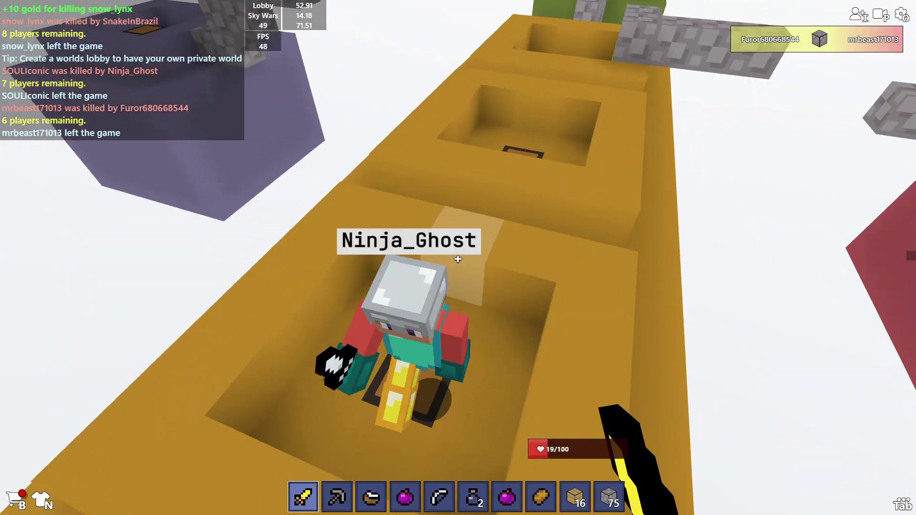
{"action": "left_click", "coordinate": [458, 259]}
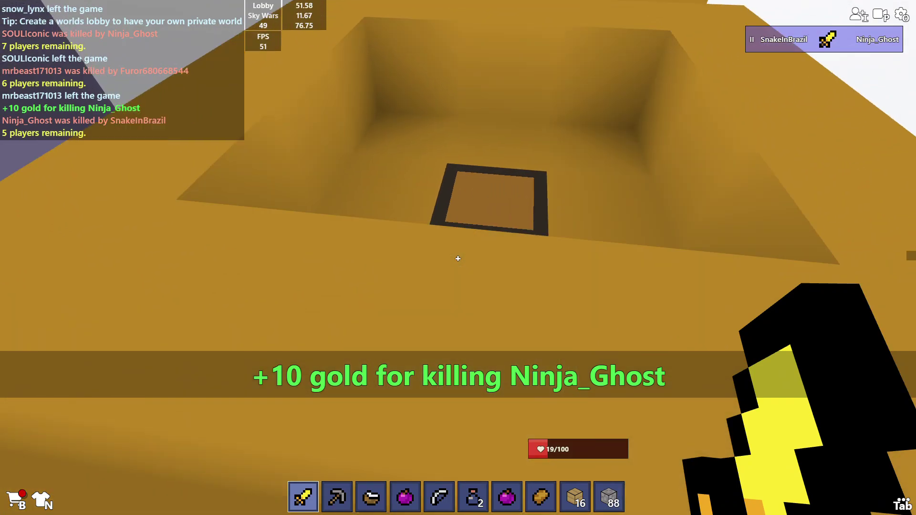
- Equip the diamond chestplate from the inventory
{"action": "key", "text": "e"}
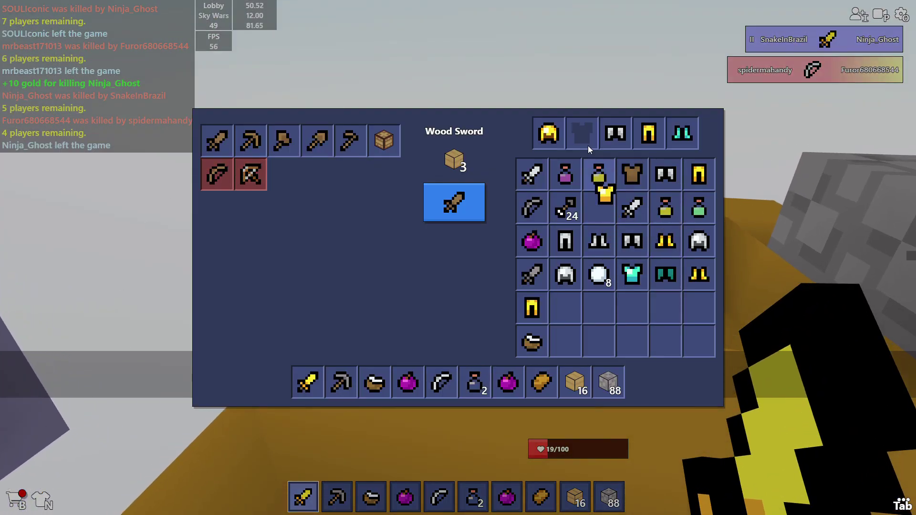
{"action": "key", "text": "e"}
{"action": "key", "text": "e"}
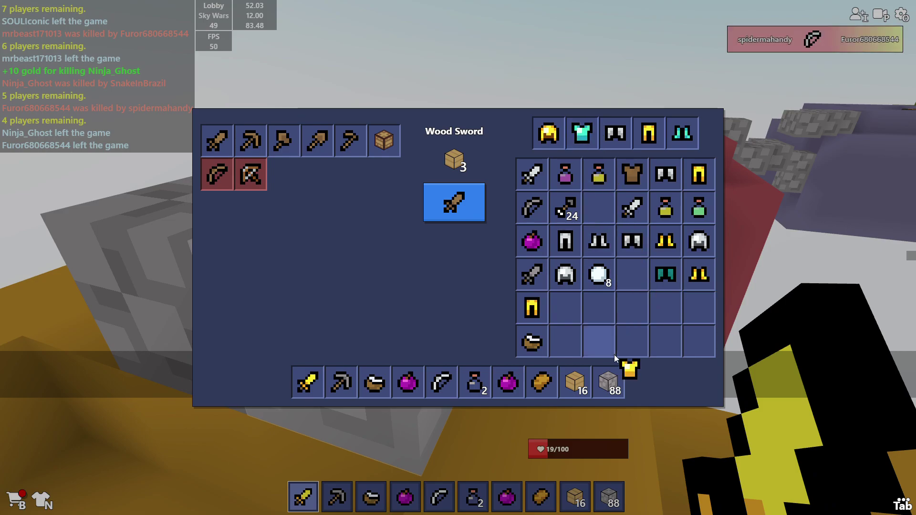
{"action": "key", "text": "e"}
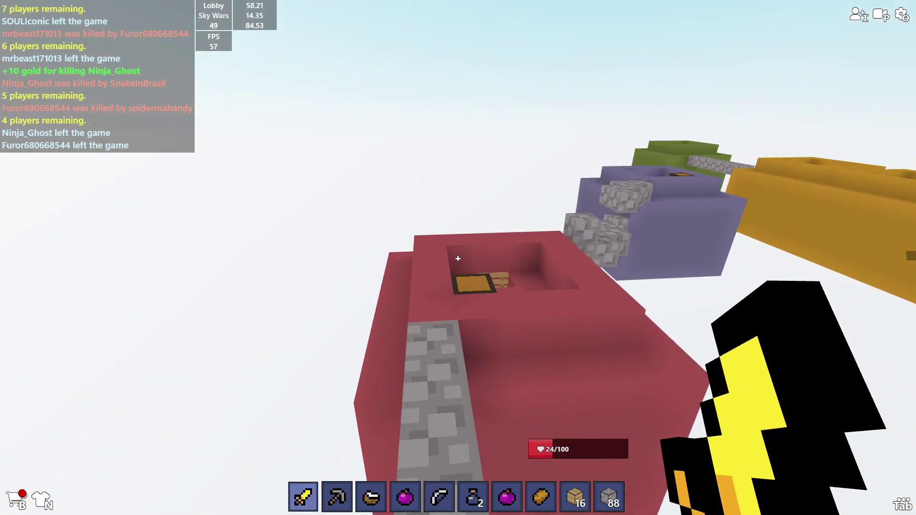
- Walk the bridge and extend it with stone blocks from hotbar slot 7
{"action": "key", "text": "w"}
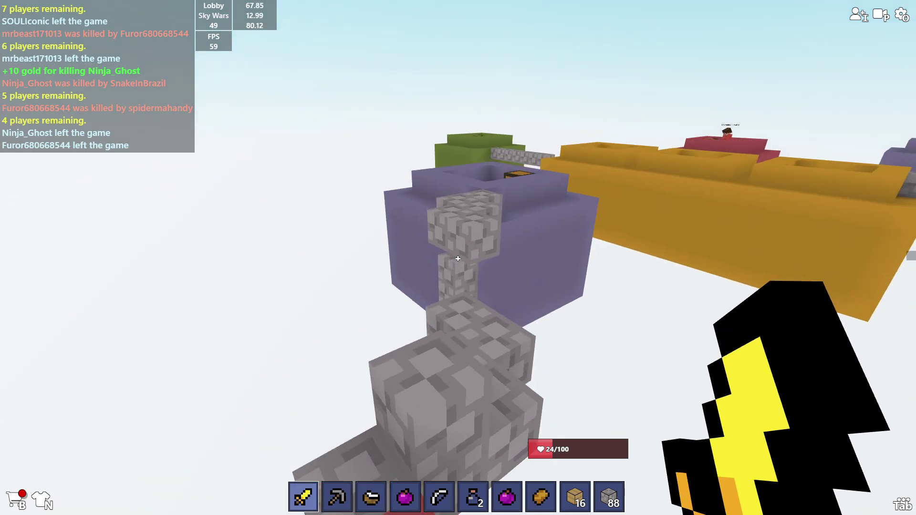
{"action": "key", "text": "7"}
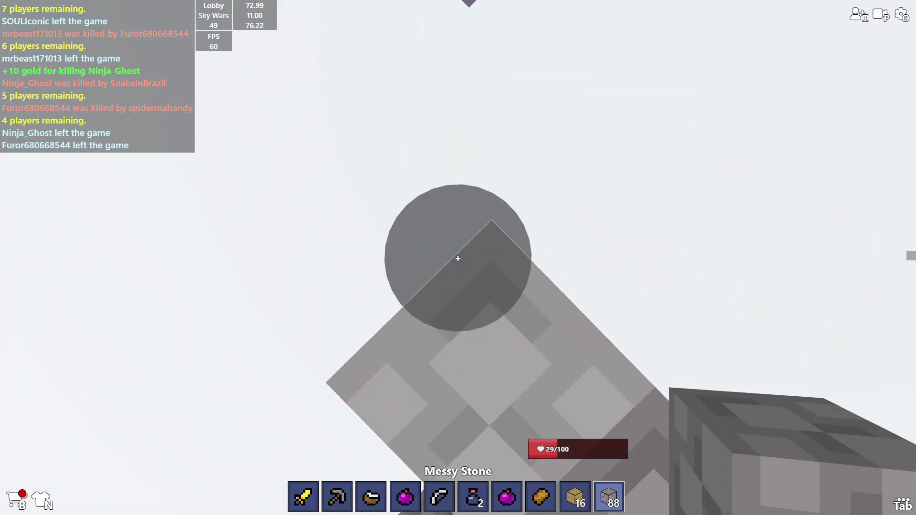
{"action": "right_click", "coordinate": [458, 258]}
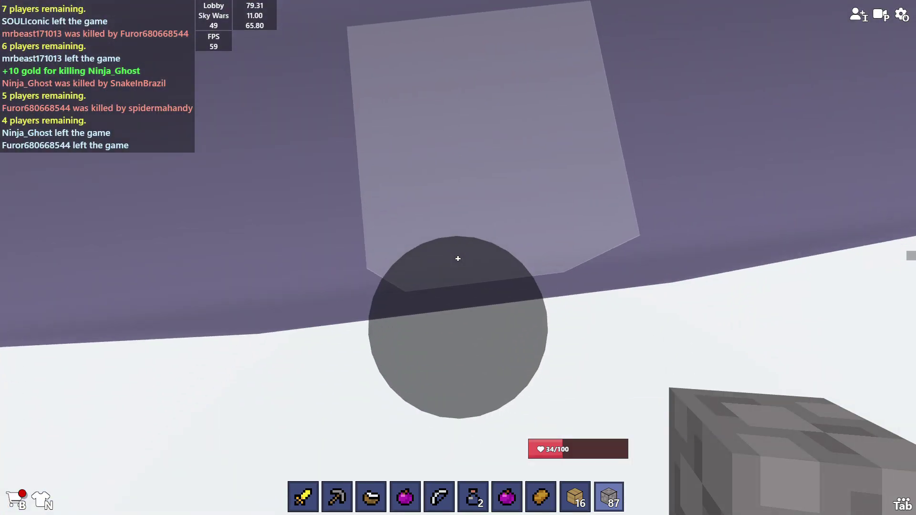
{"action": "right_click", "coordinate": [458, 258]}
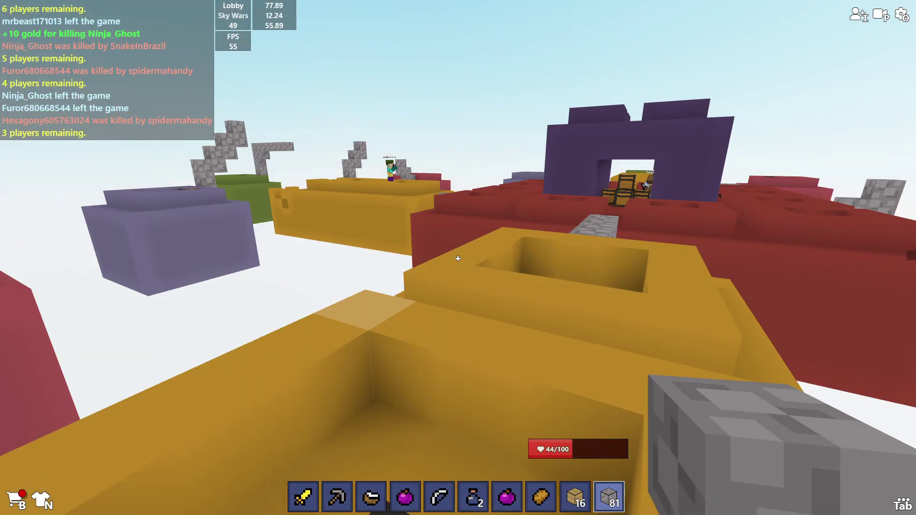
{"action": "key", "text": "1"}
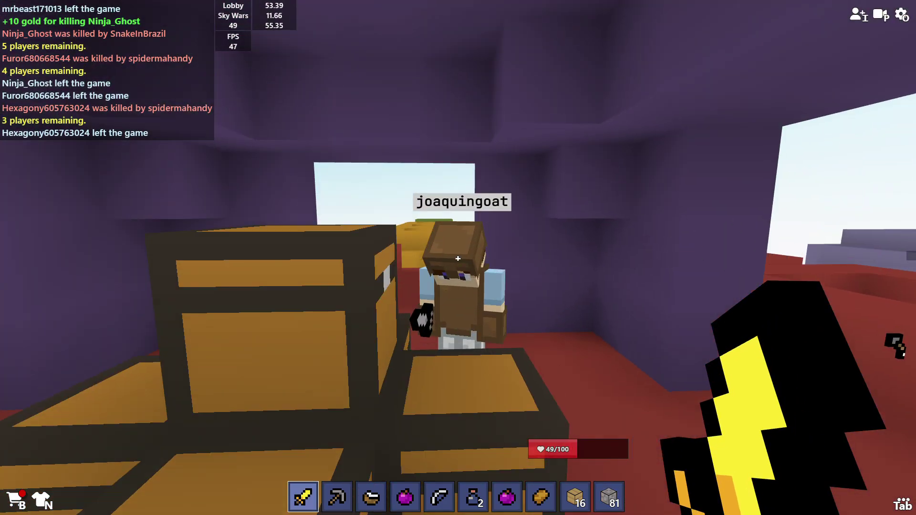
{"action": "left_click", "coordinate": [457, 258]}
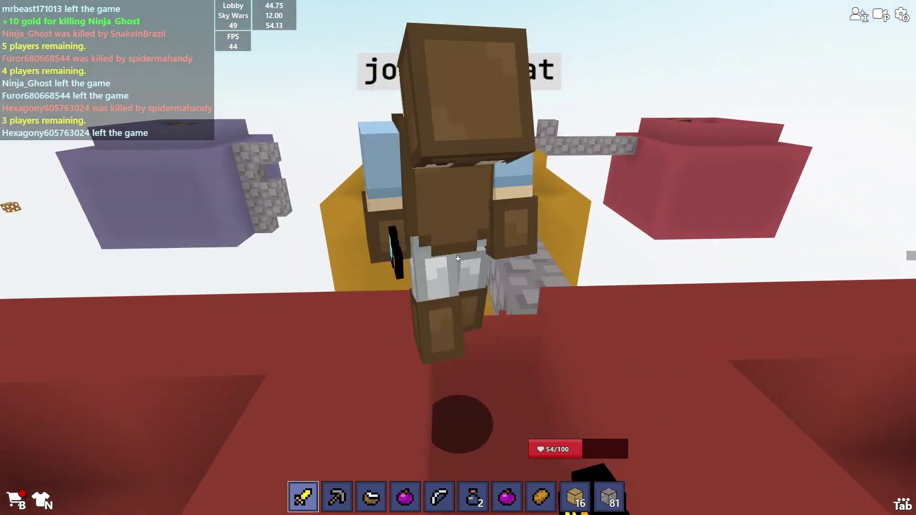
{"action": "left_click", "coordinate": [457, 258]}
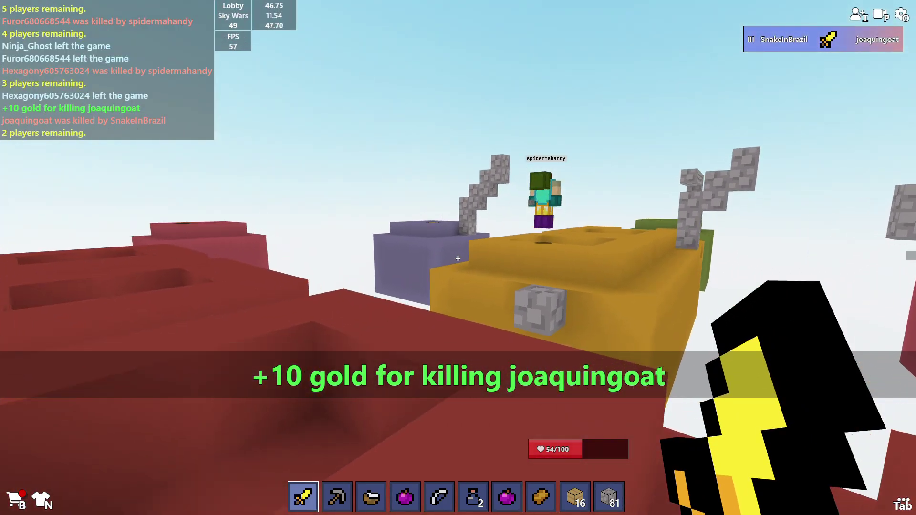
{"action": "key", "text": "w"}
{"action": "key", "text": "space"}
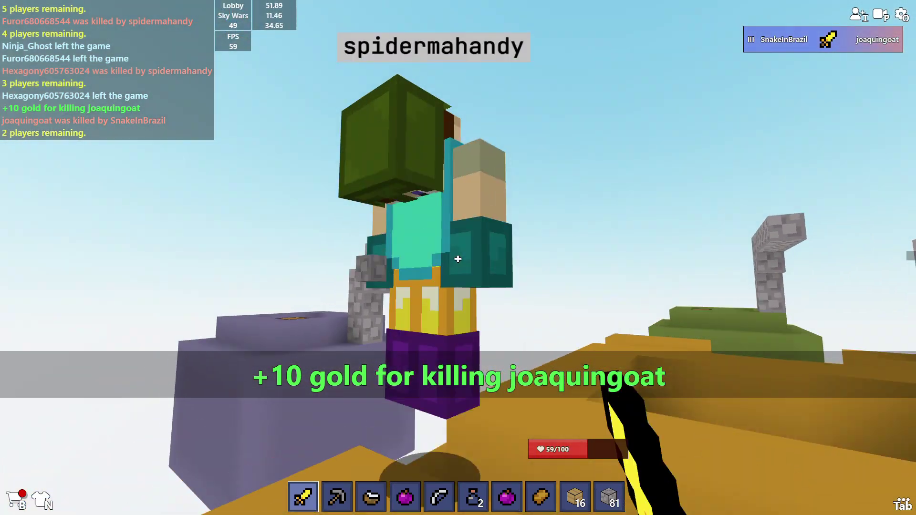
{"action": "left_click", "coordinate": [457, 258]}
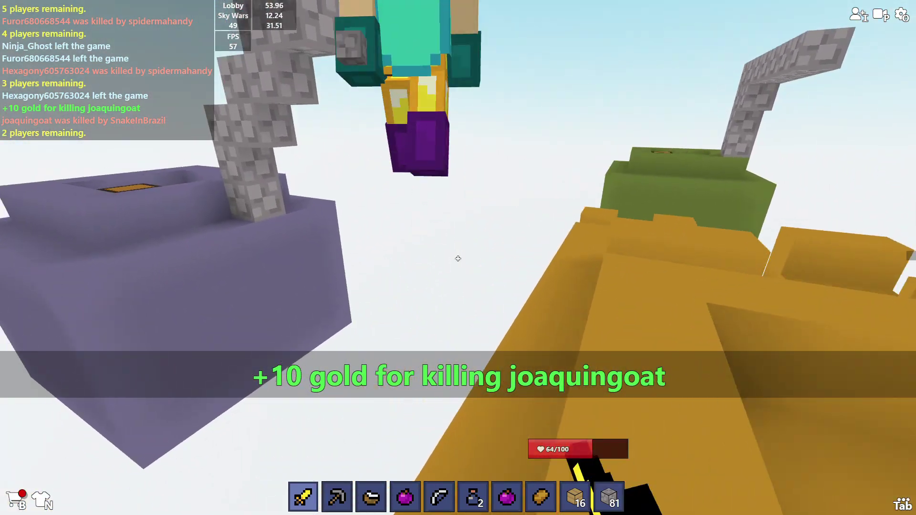
{"action": "left_click", "coordinate": [458, 258]}
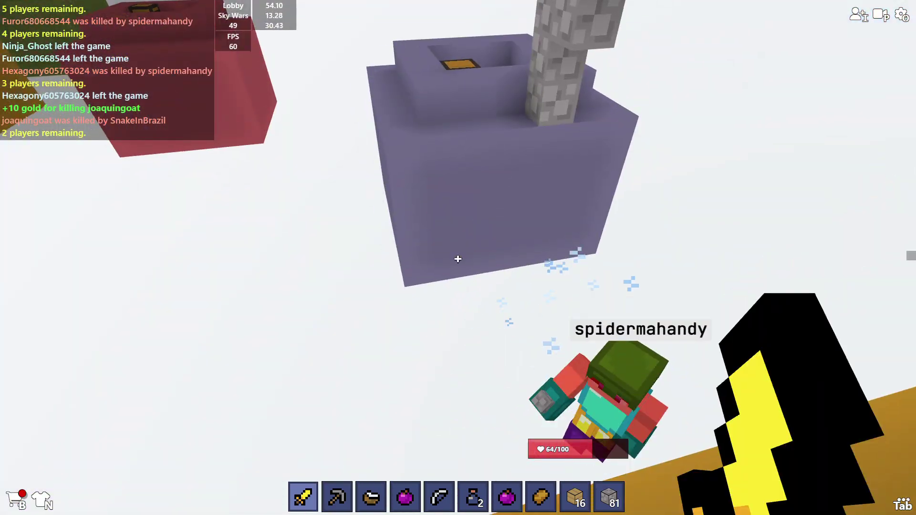